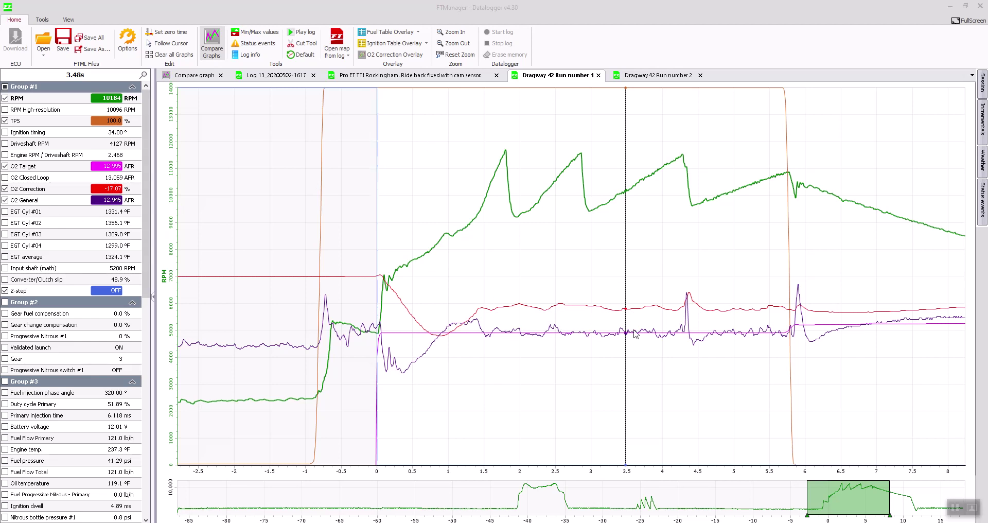
Step: Overlay the injection table on the Run 1 log at 1.945 s and select the 9000 RPM / 100% TPS cell
left_click_drag(625, 337, 417, 382)
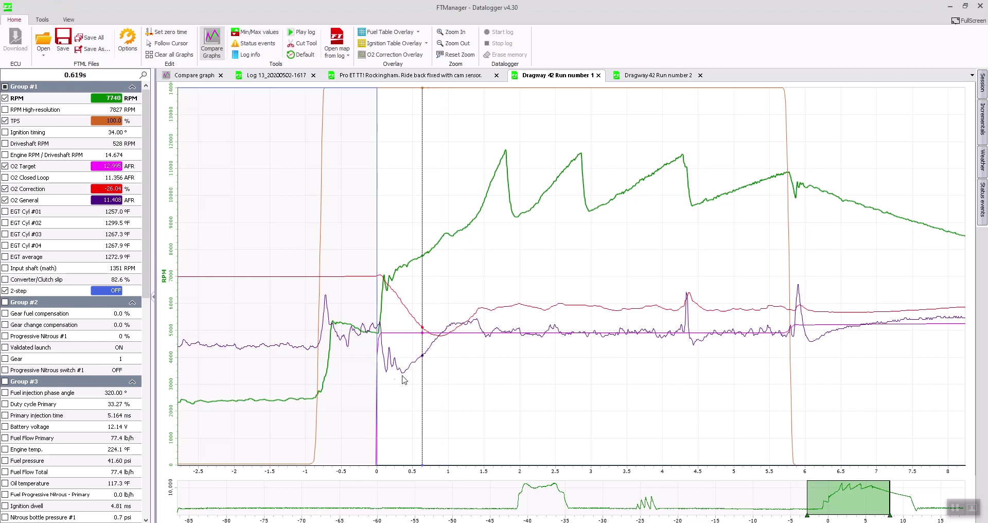
left_click_drag(431, 346, 536, 328)
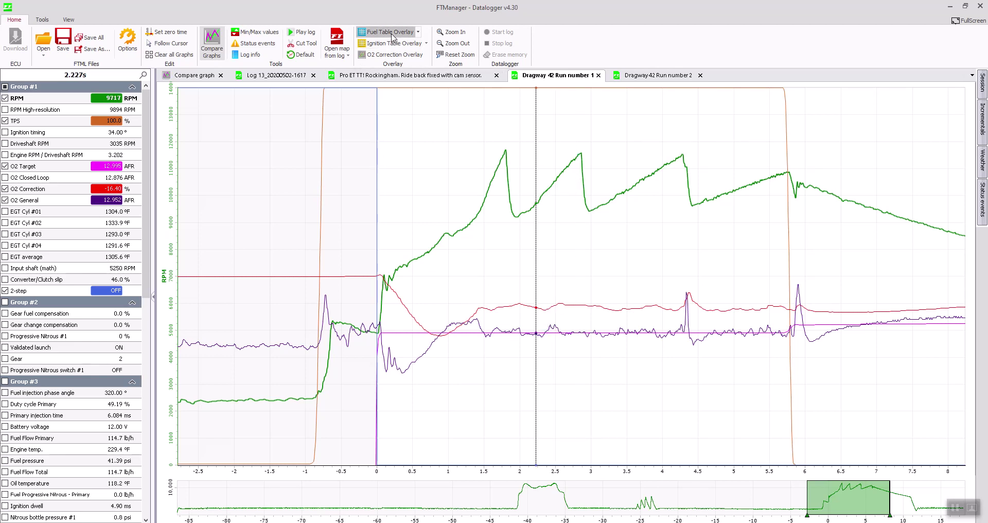
left_click(391, 33)
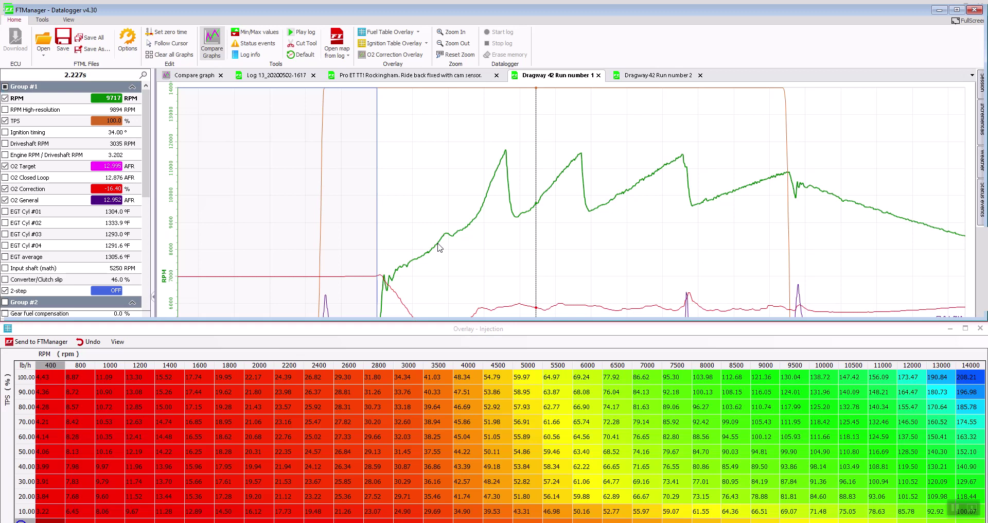
left_click(439, 248)
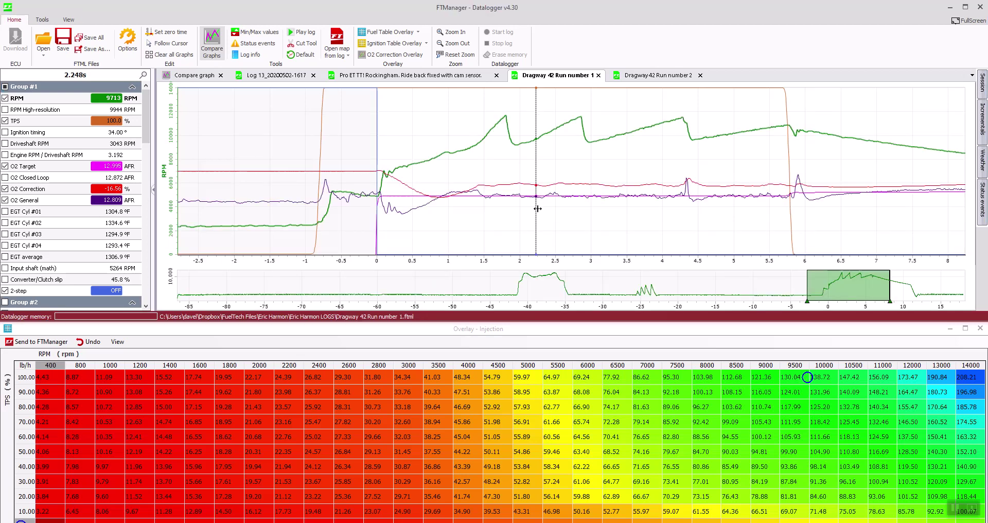
left_click_drag(535, 209, 515, 224)
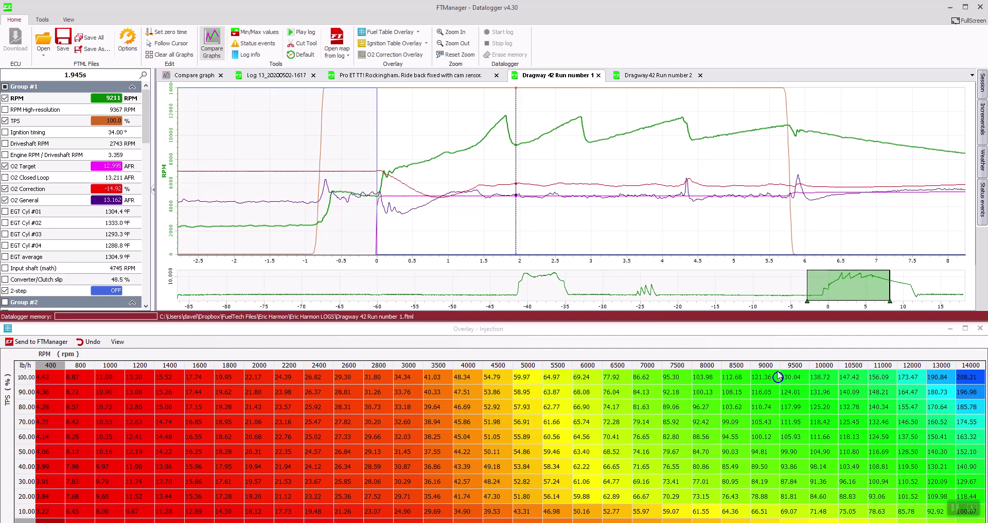
left_click(775, 379)
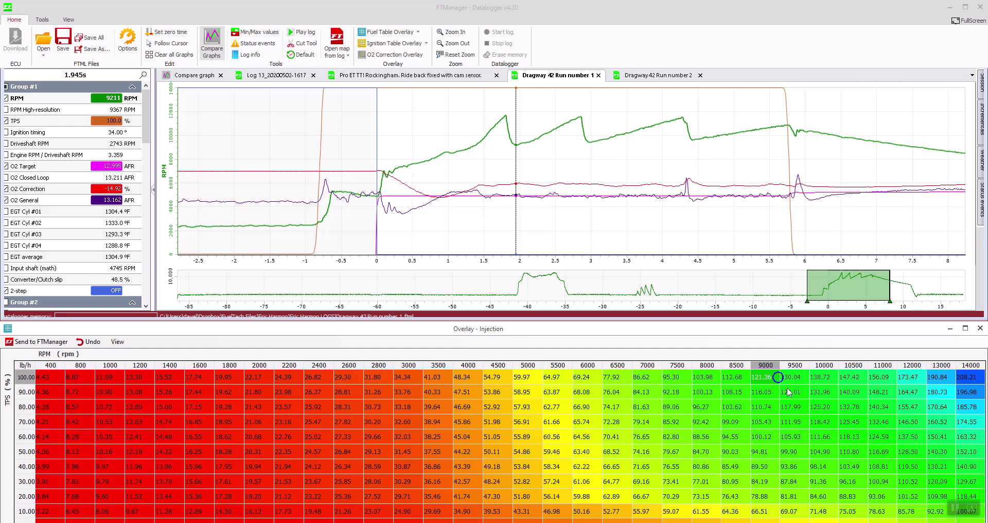
Step: Multiply the 9000 RPM / 100% TPS cell down from 121.36 to 105.86
key("ctrl+m")
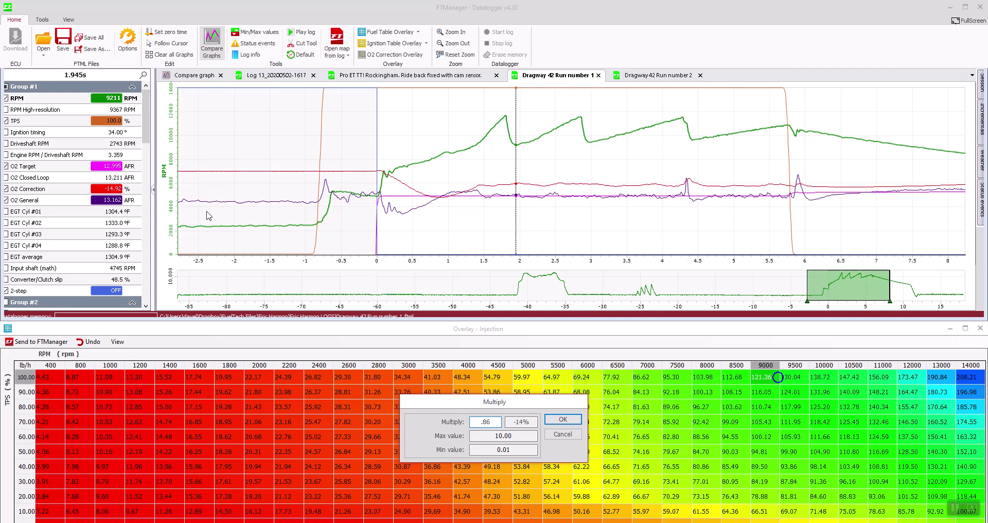
type("5")
key("BackSpace")
type("1.1")
key("BackSpace")
key("BackSpace")
key("BackSpace")
key("BackSpace")
left_click(562, 419)
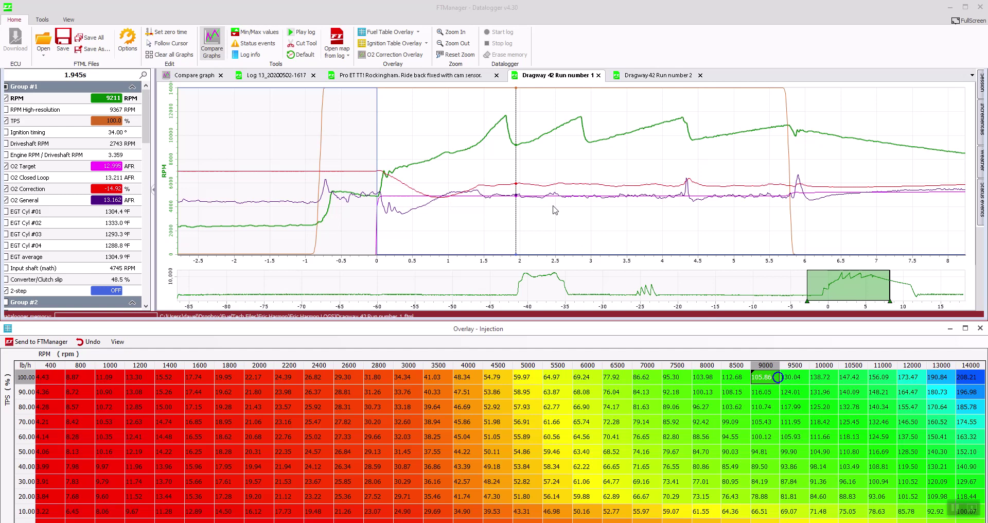
Step: At about 2.15 s in the log, multiply the 9500 RPM cell by 0.84, giving 112.27
left_click_drag(515, 157, 531, 157)
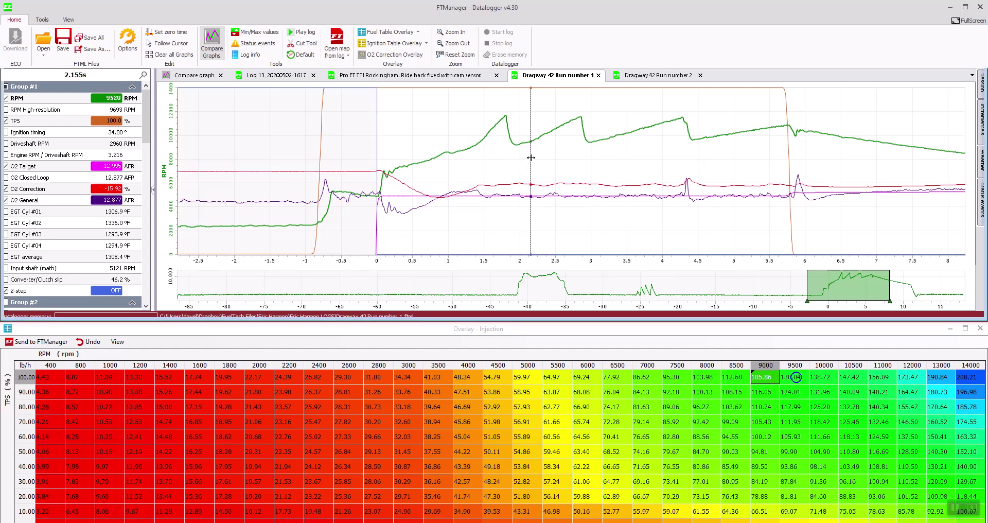
left_click(789, 381)
key("asterisk")
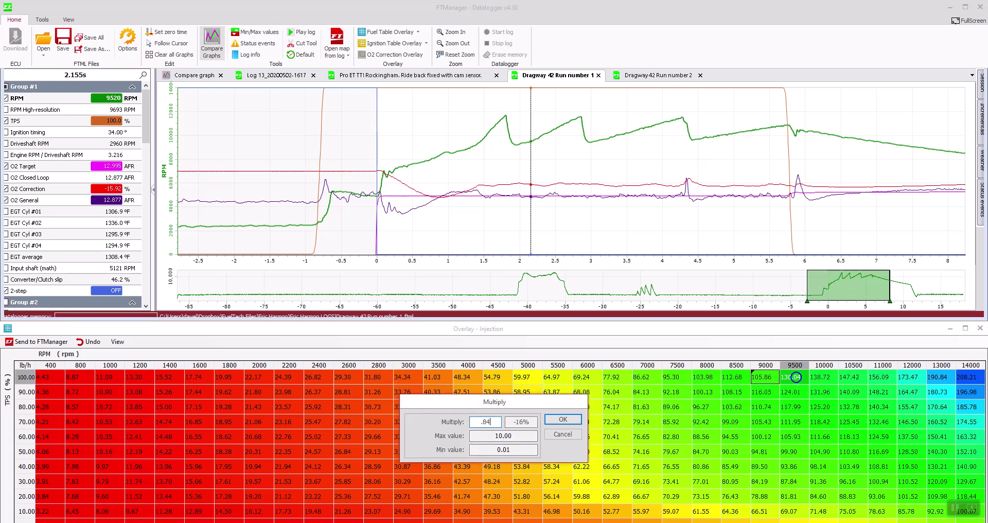
type(".84")
key("Return")
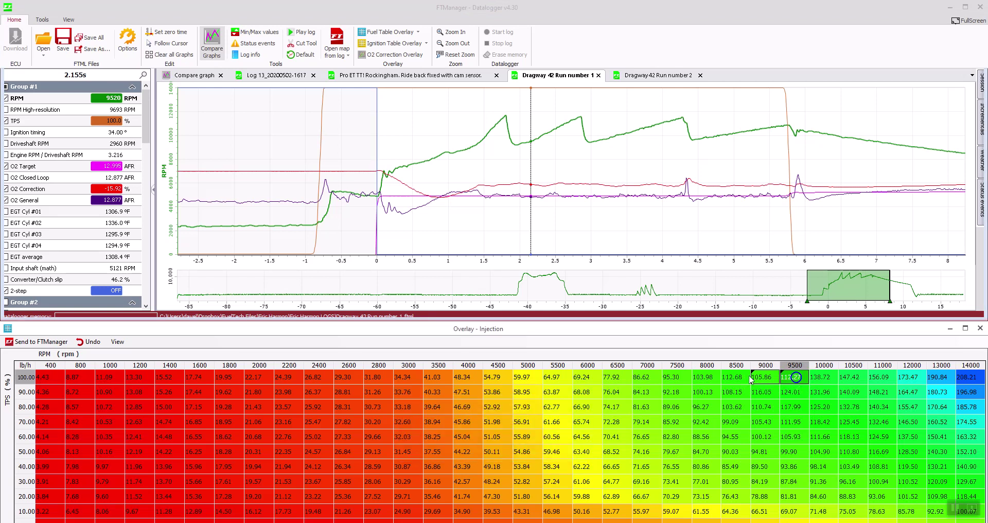
left_click(544, 222)
Step: Scale down the 10000 RPM cell to 118.54 and the 10500 RPM cell by 0.84 in the 100% TPS row
left_click(540, 223)
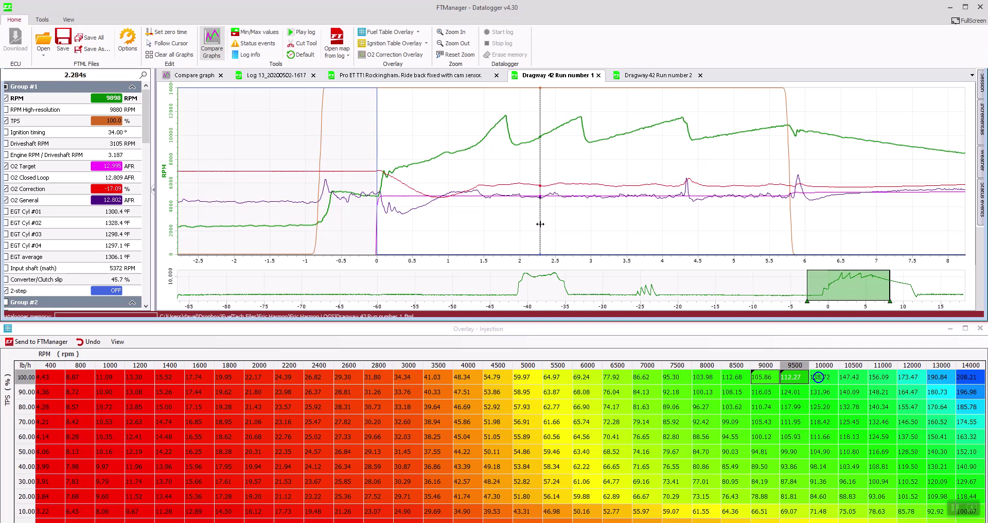
left_click(821, 377)
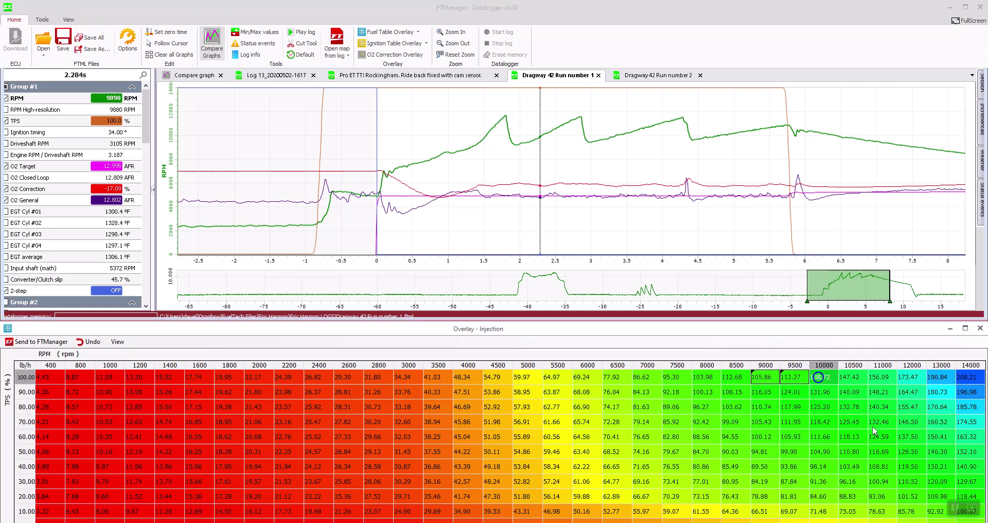
key("asterisk")
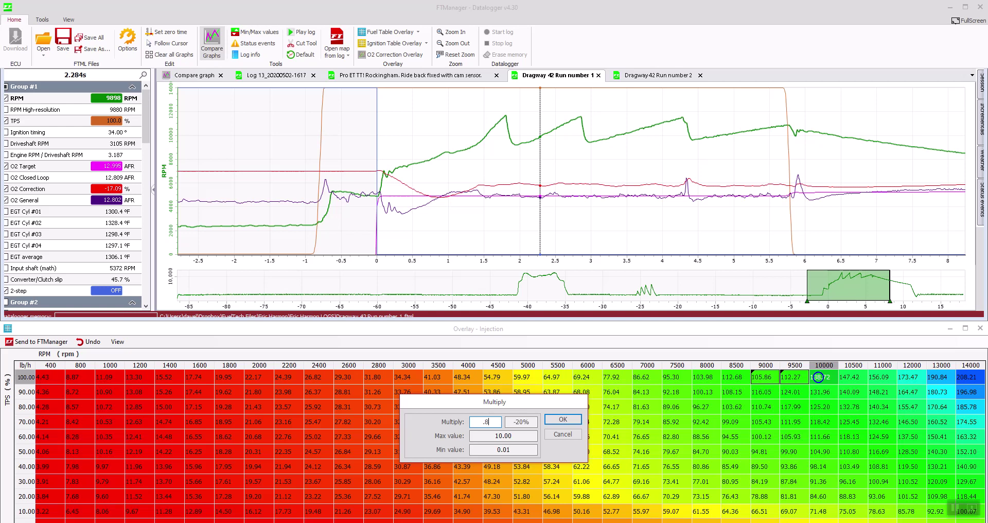
key("Return")
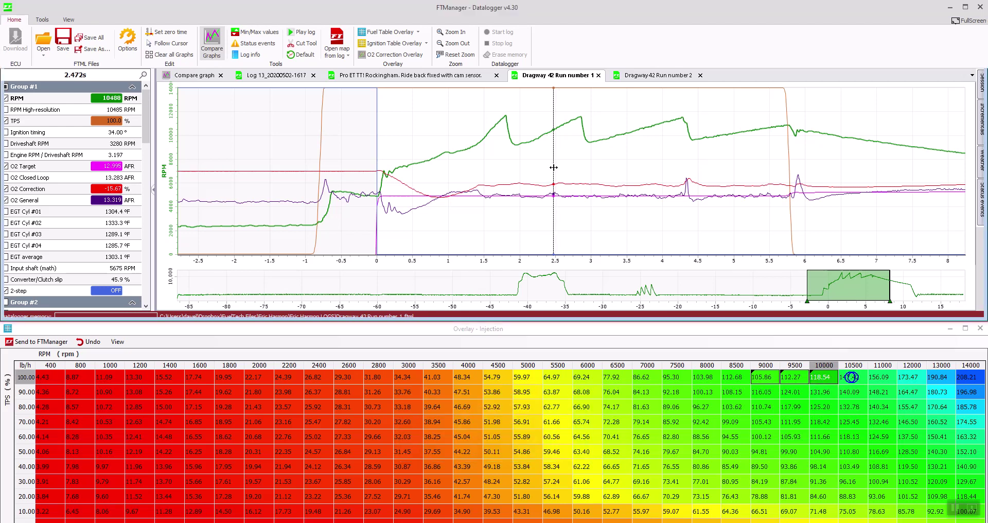
left_click(849, 377)
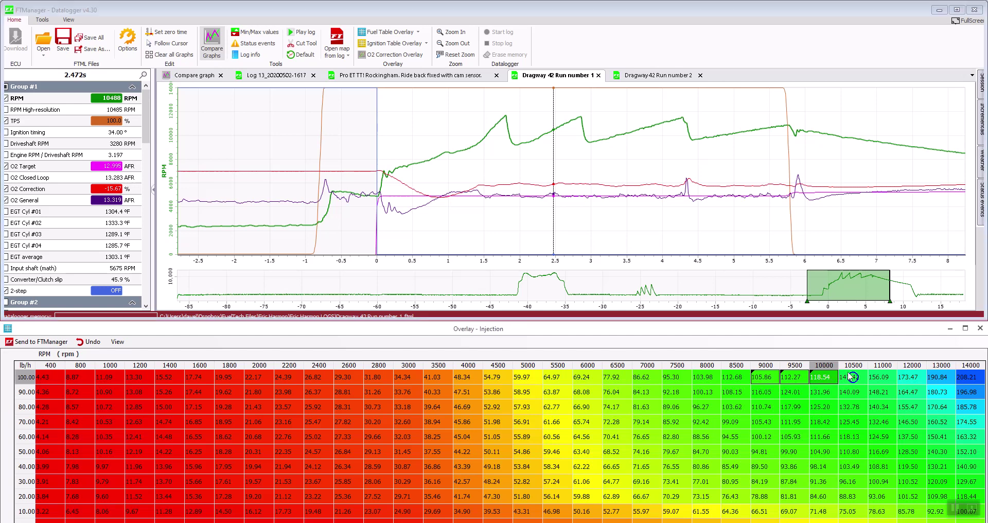
key("asterisk")
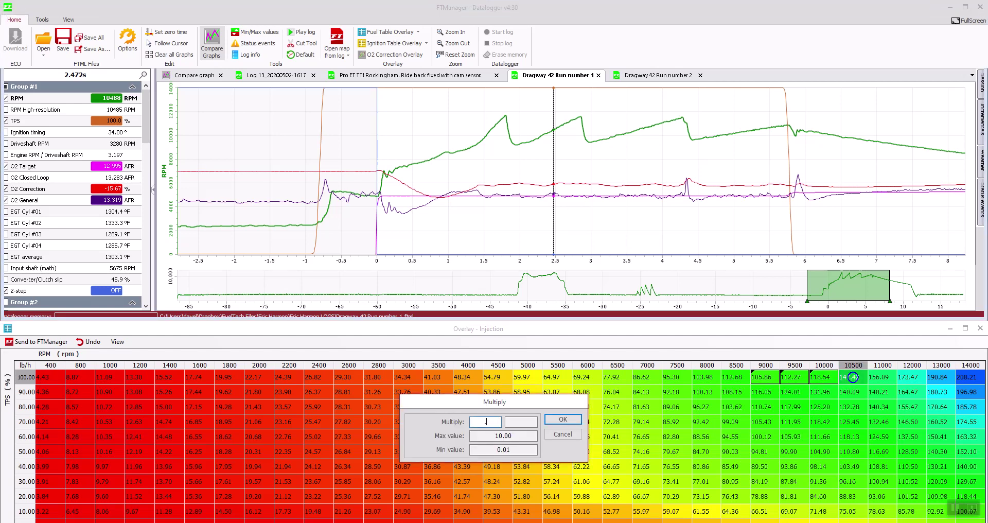
type(".84")
key("Return")
Step: Advance the log to about 2.6 s and scale the 11000 RPM cell down to 137.32
left_click(557, 160)
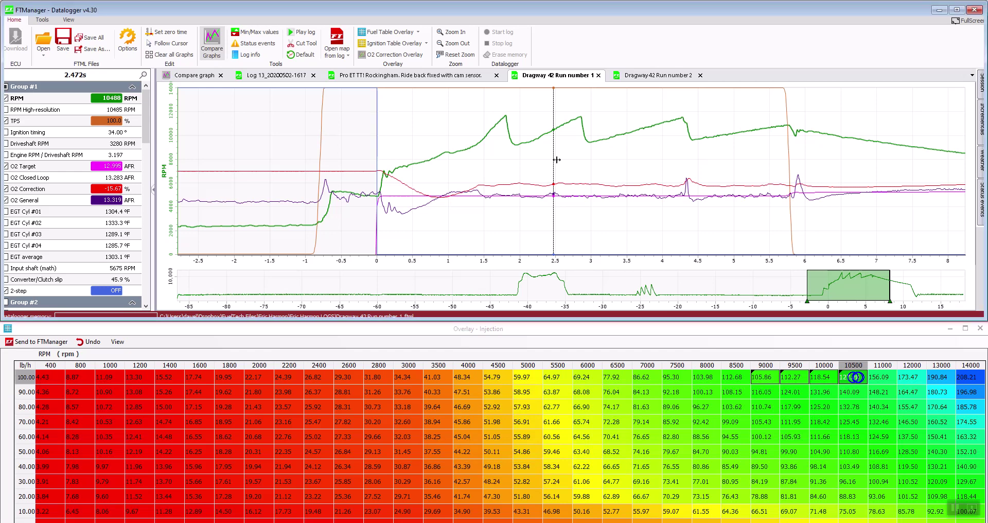
left_click_drag(556, 159, 565, 161)
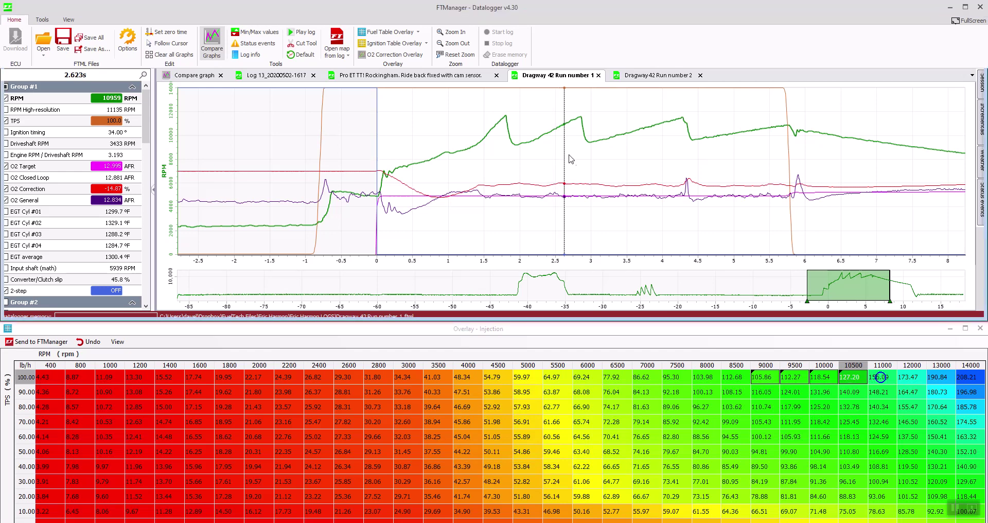
left_click(880, 378)
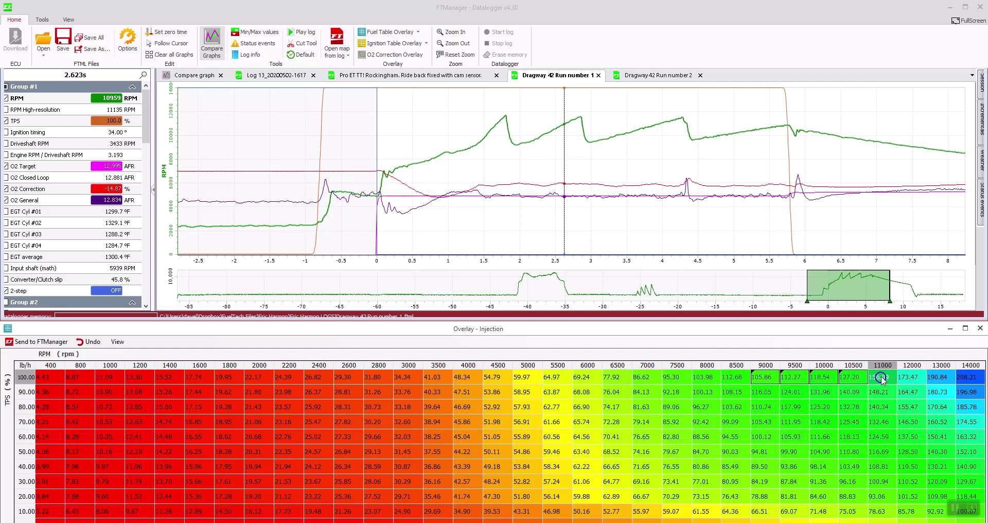
key("asterisk")
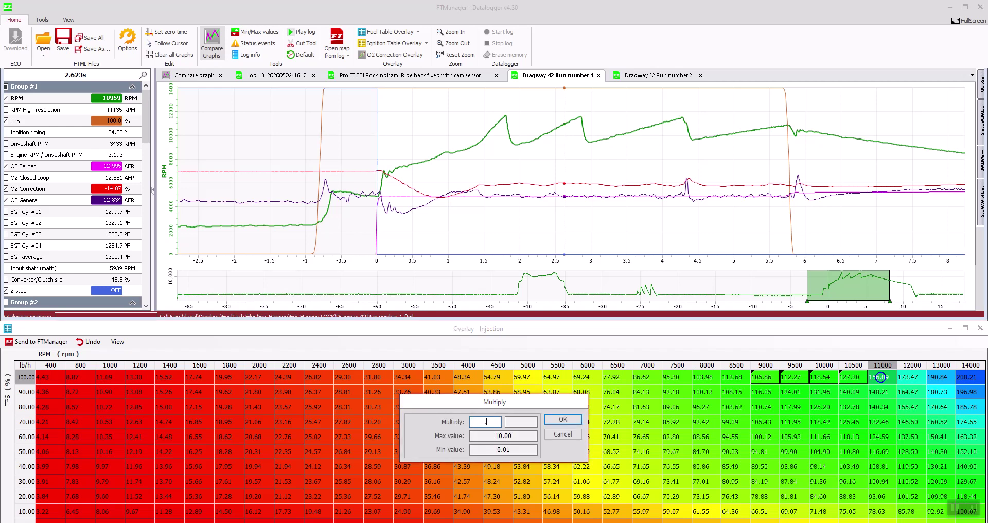
key("Return")
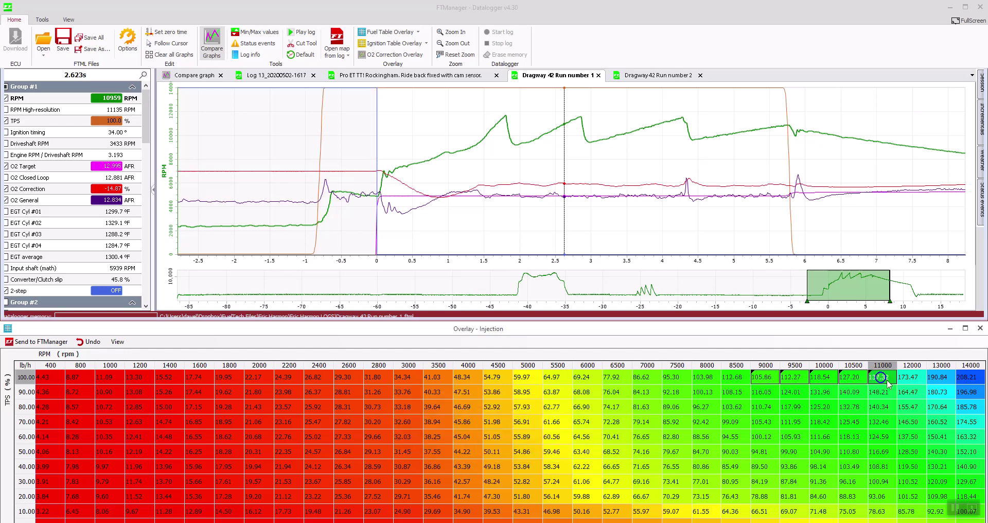
Step: At about 2.85 s, multiply the 12000 RPM cell by 0.8, then select the 13000–14000 RPM cells
left_click(574, 189)
mouse_move(575, 190)
left_mouse_down()
mouse_move(589, 187)
mouse_move(579, 187)
left_mouse_up()
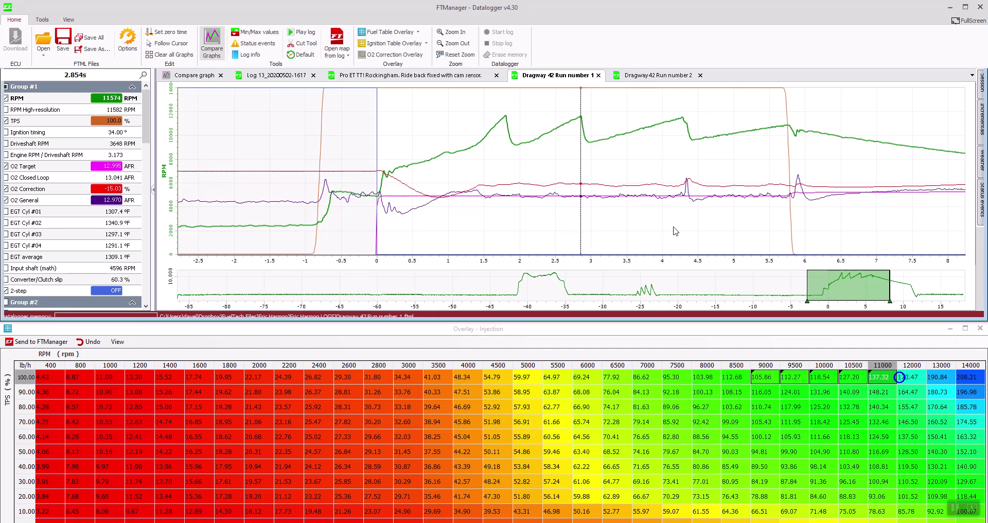
left_click(910, 383)
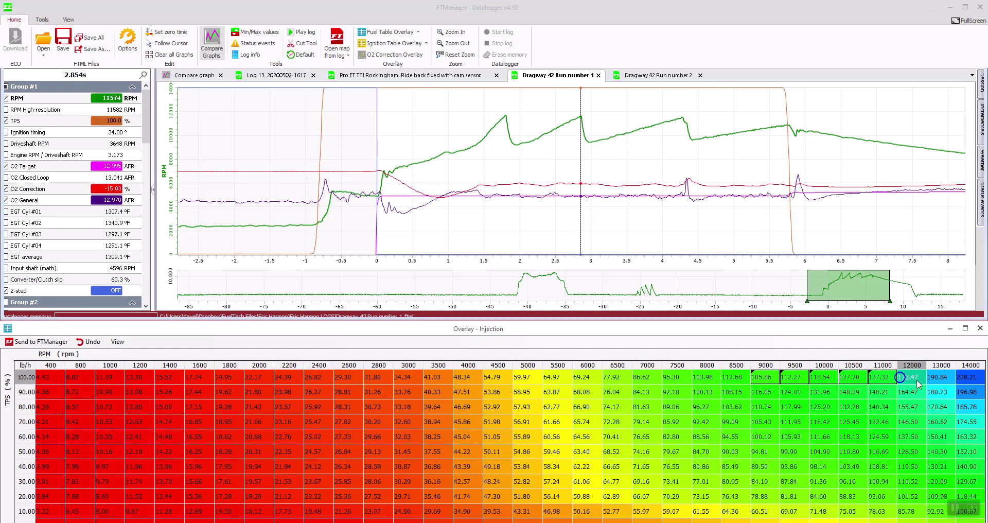
key("asterisk")
type(".85")
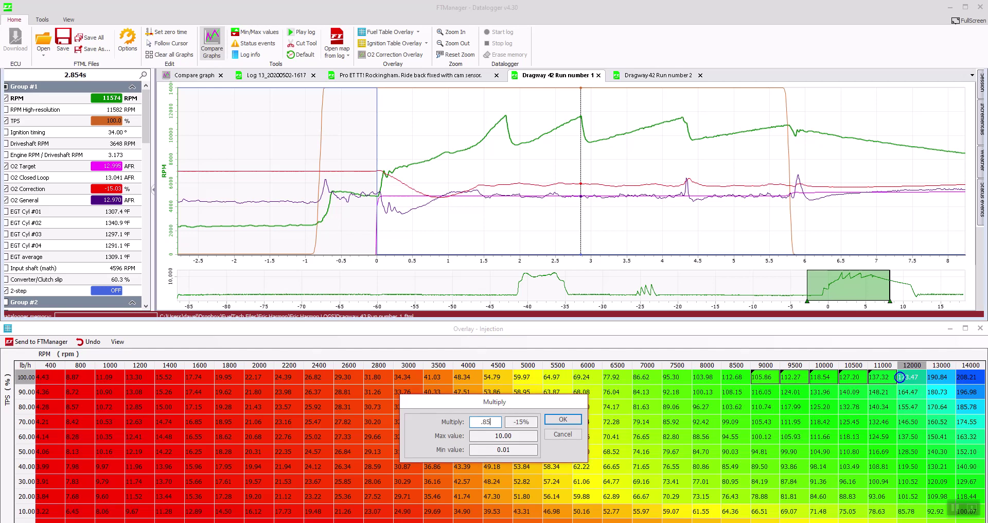
key("Return")
left_click_drag(933, 378, 967, 381)
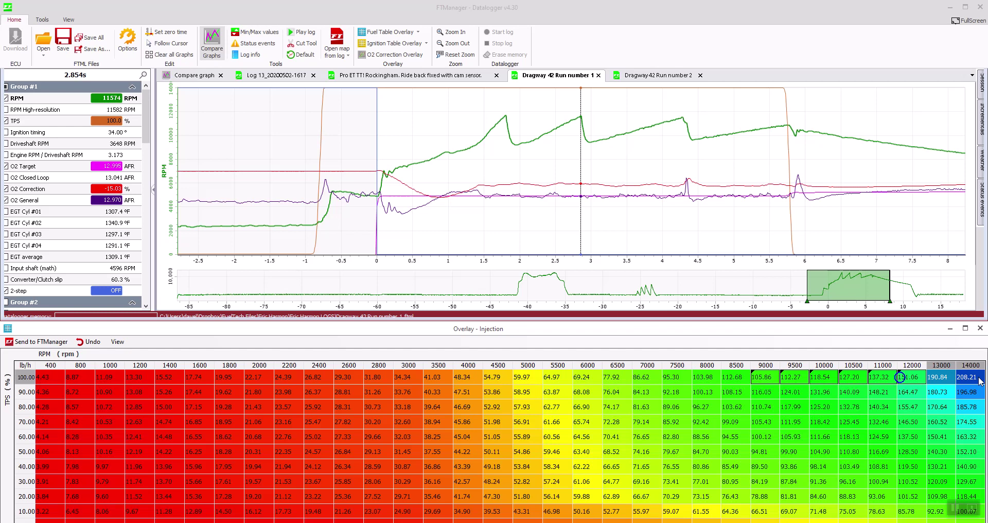
Step: Multiply the 13000 and 14000 RPM cells of the 100% TPS row by 0.8
key("asterisk")
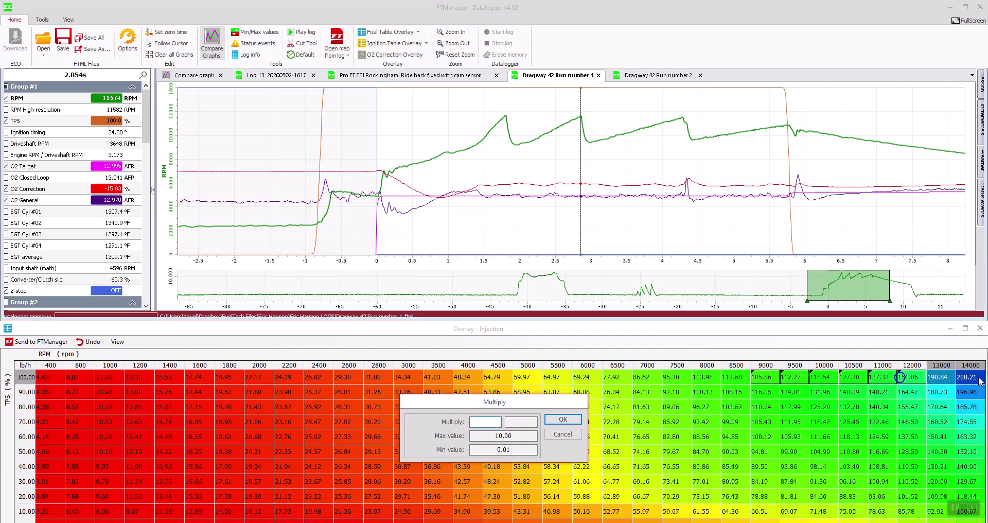
type(".8")
key("Return")
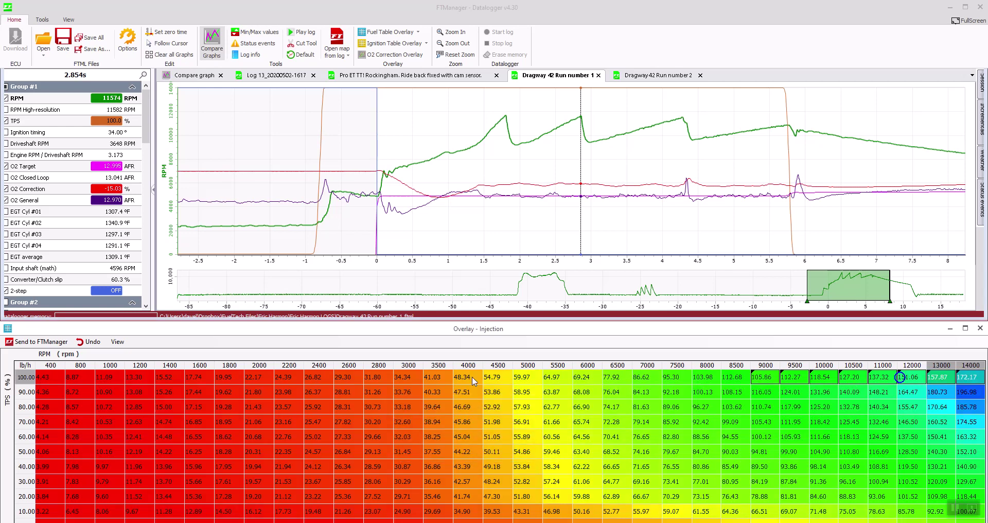
Step: Interpolate the 100% TPS row from 4000 to 9000 RPM and send the table to the main fuel map
left_click_drag(476, 380, 765, 382)
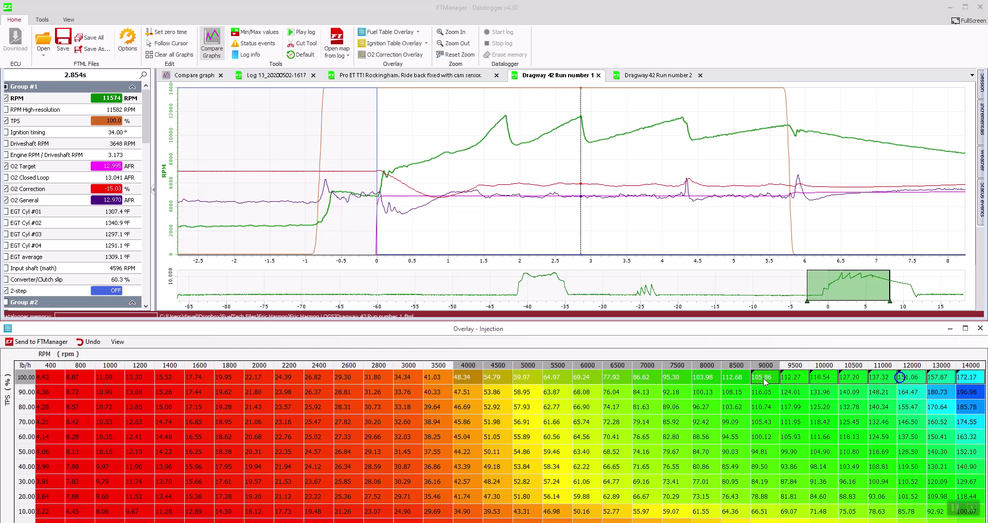
key("ctrl+i")
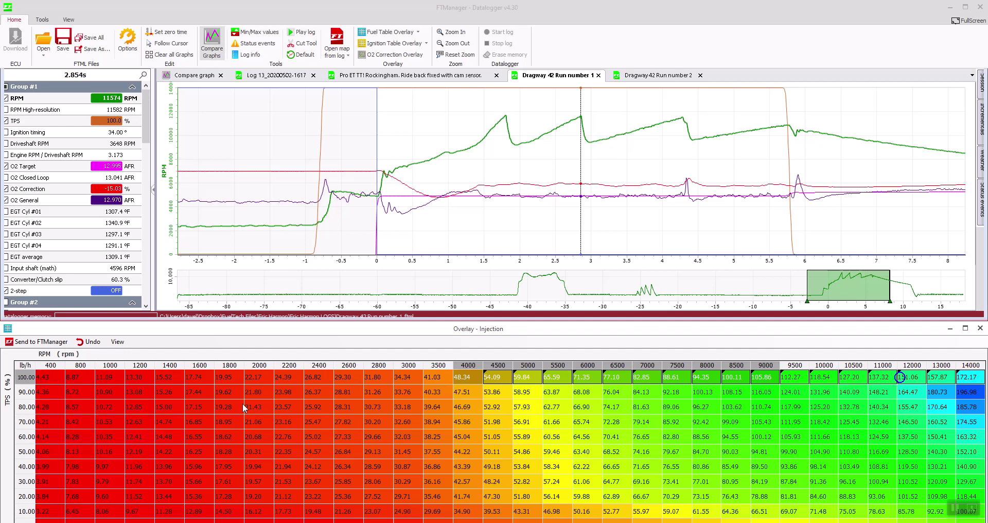
left_click(32, 342)
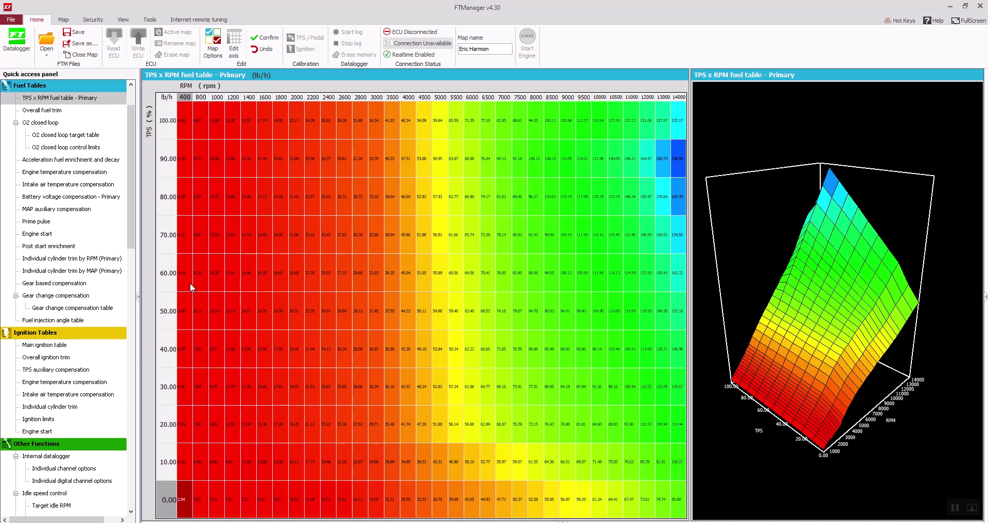
Step: Select TPS rows 60–100% in the primary fuel table and rotate the 3D surface to inspect it
left_click_drag(192, 287, 689, 118)
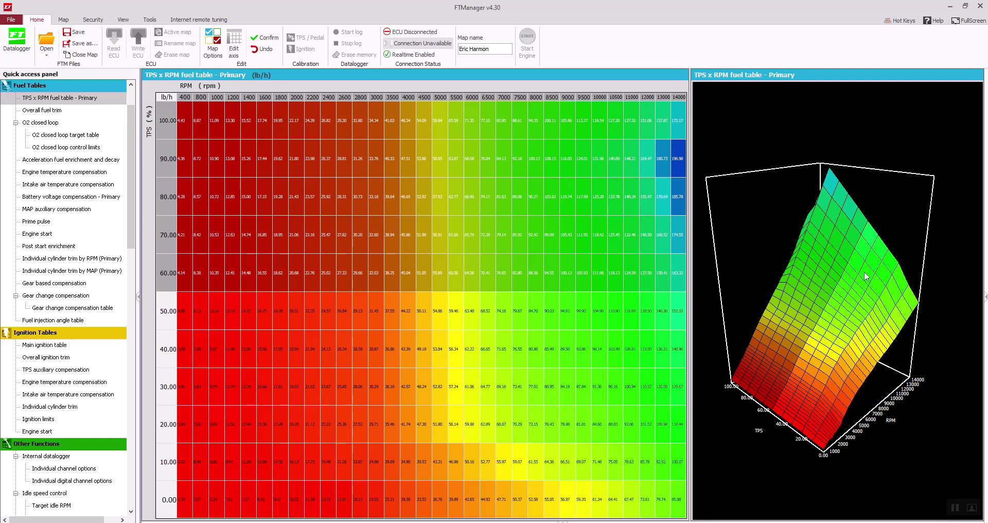
left_click_drag(866, 277, 932, 362)
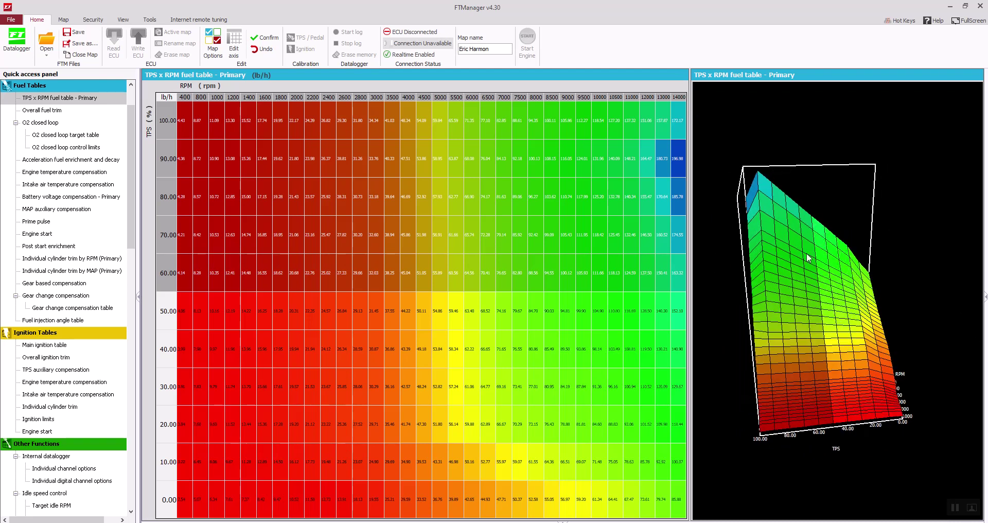
left_click_drag(816, 260, 739, 366)
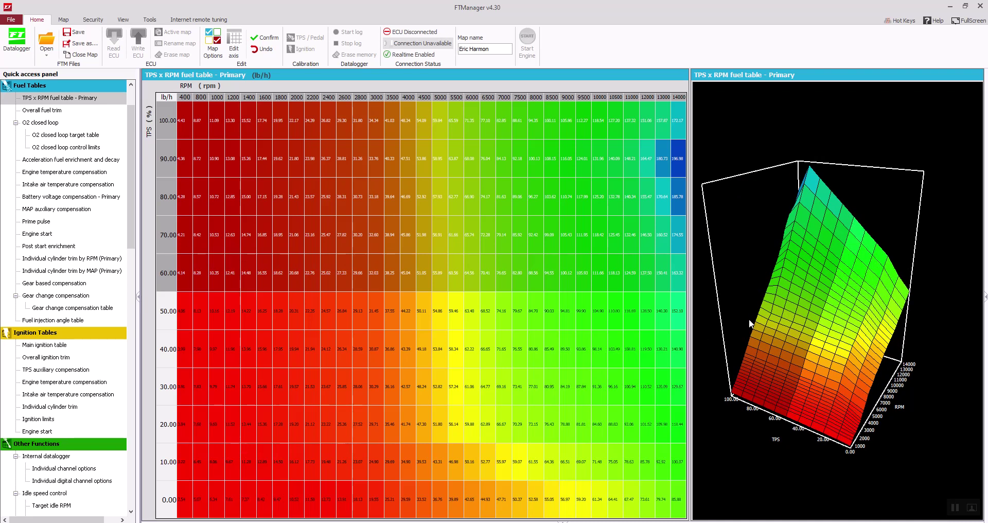
left_click_drag(749, 323, 833, 366)
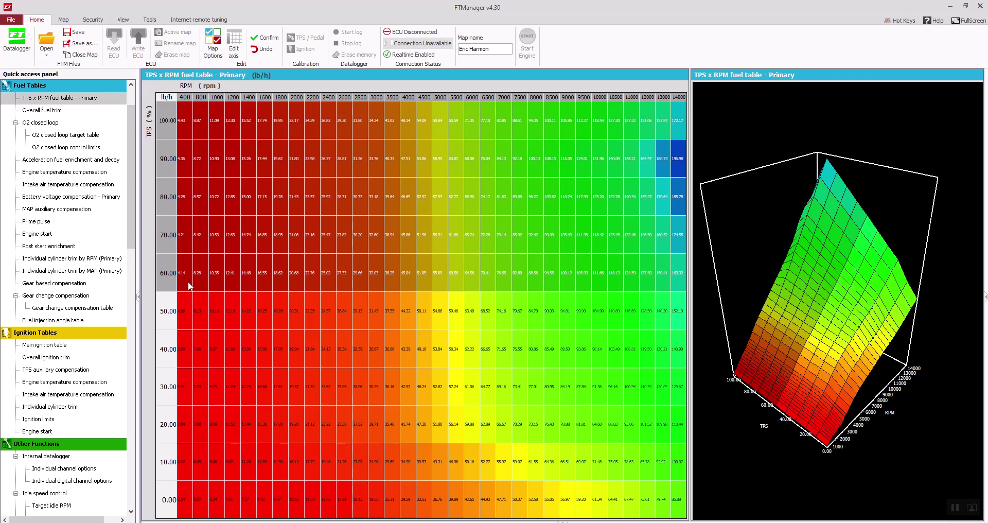
Step: Interpolate TPS rows 70–90% and then 50–60%, then bring the datalogger back
key("ctrl+i")
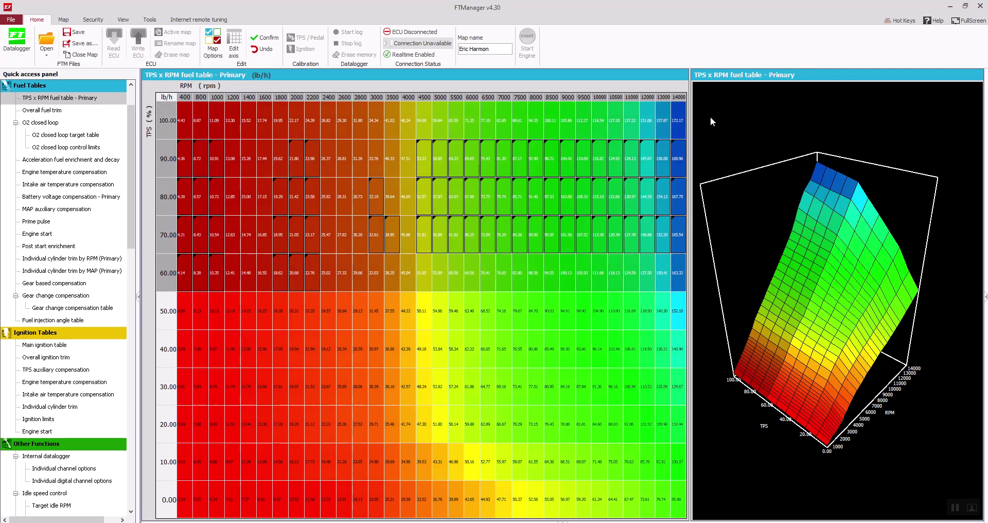
left_click_drag(828, 360, 906, 273)
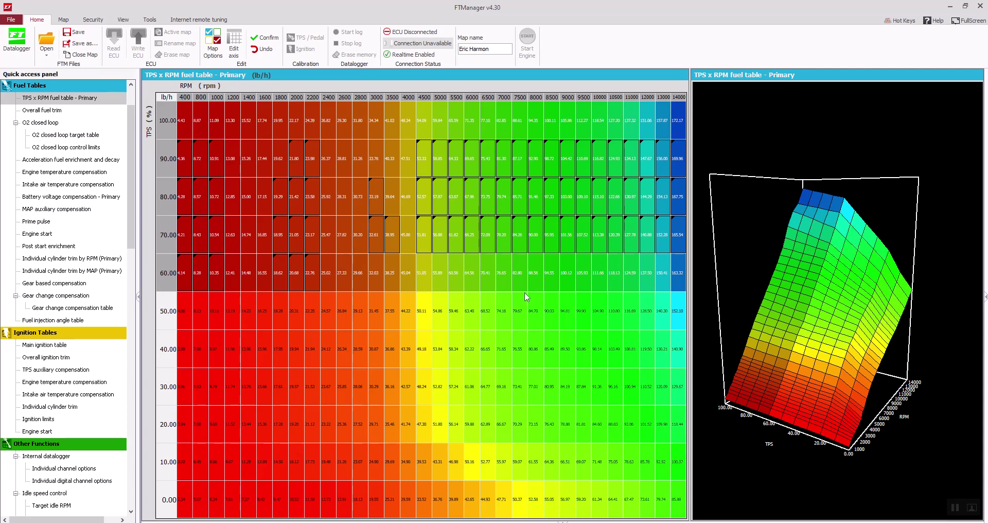
left_click_drag(187, 357, 677, 251)
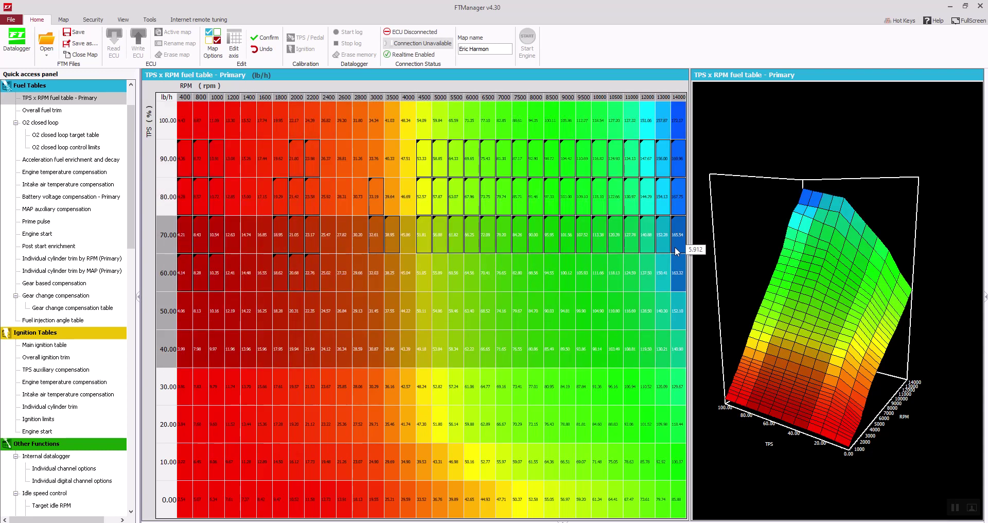
key("i")
left_click_drag(946, 352, 816, 322)
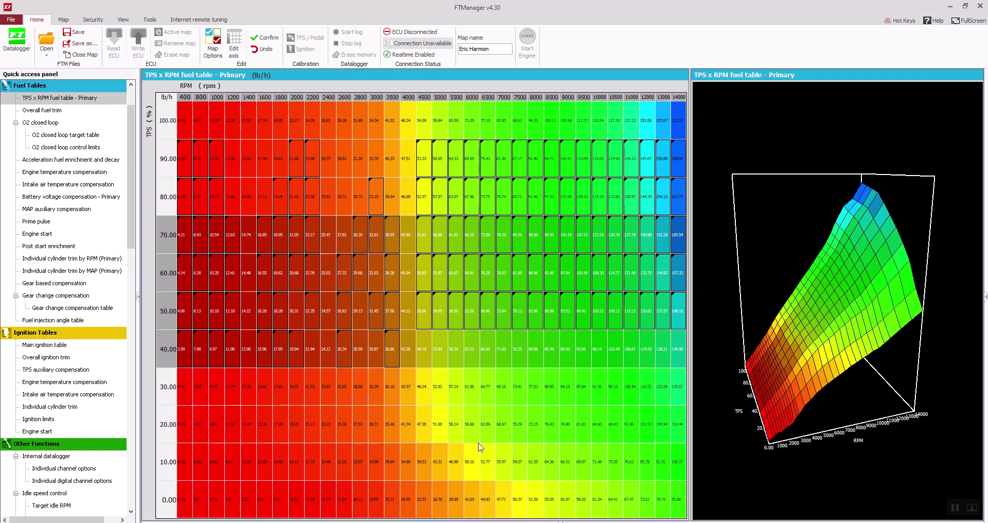
left_click(409, 471)
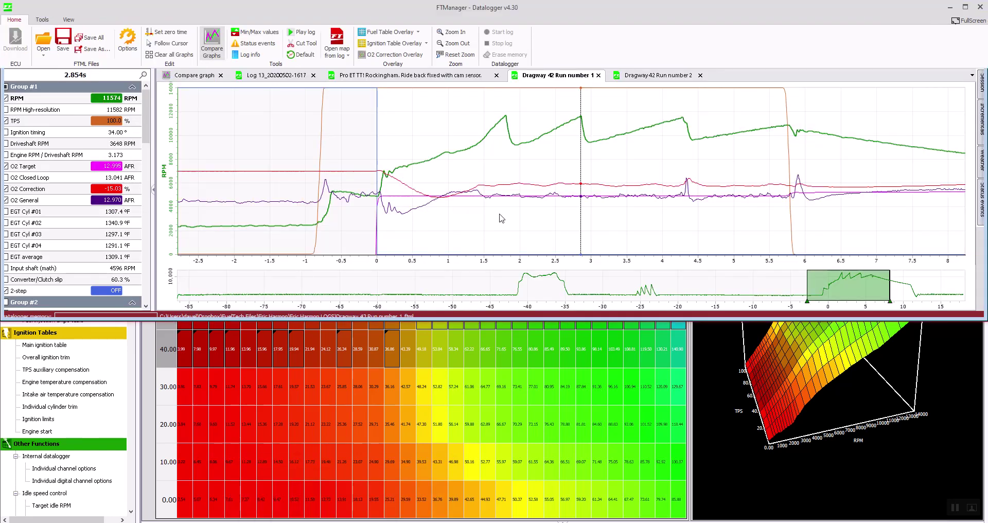
Step: Maximize the datalogger and compare the Run 1 and Run 2 logs, ending on Run 2 near 4.5 s
left_click(968, 7)
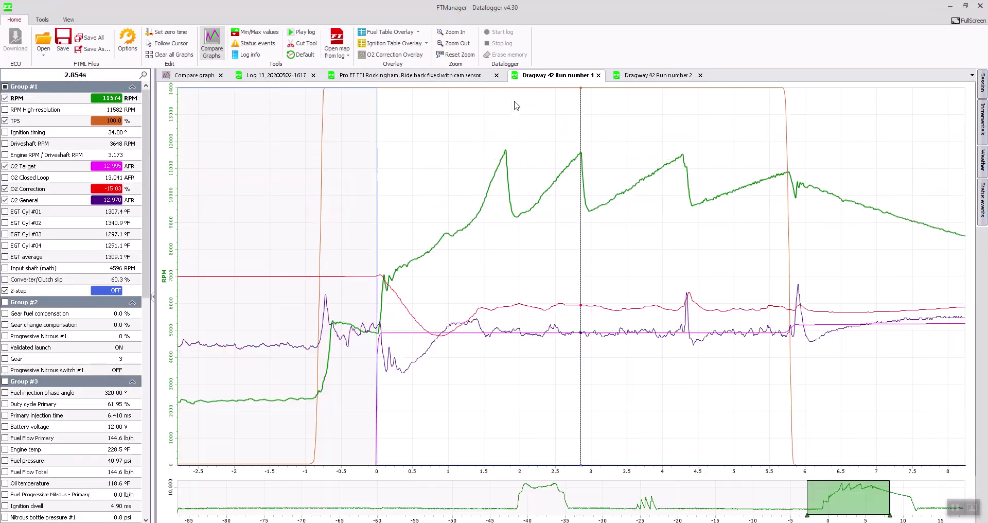
left_click(666, 77)
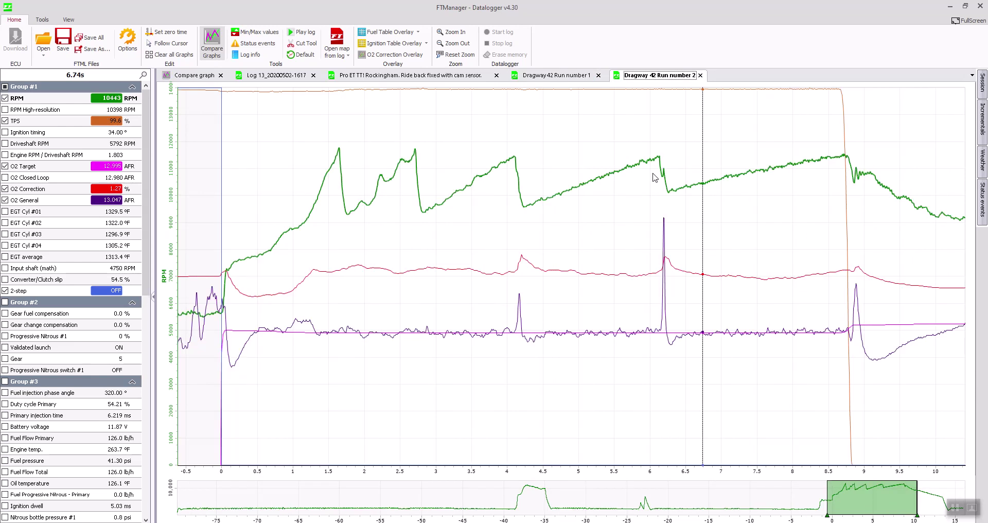
left_click_drag(360, 298, 268, 306)
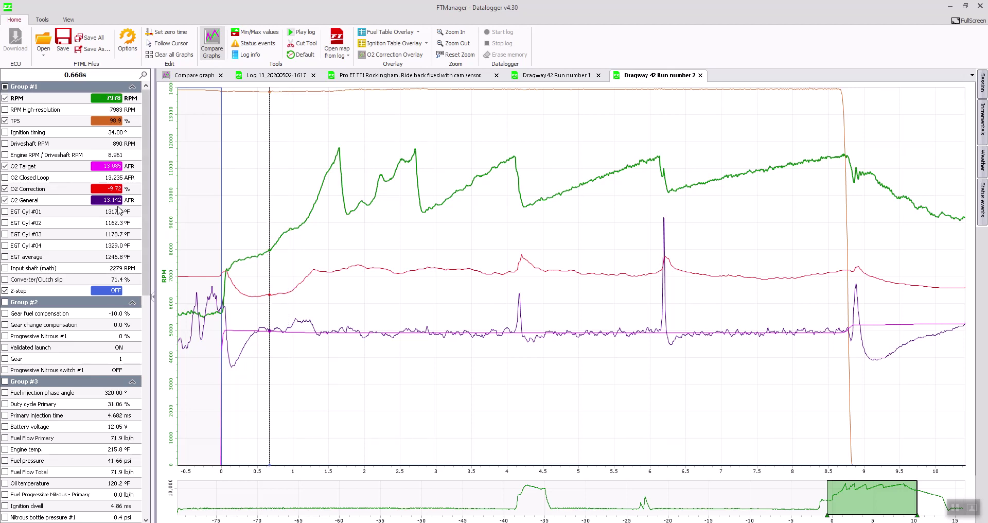
left_click(558, 76)
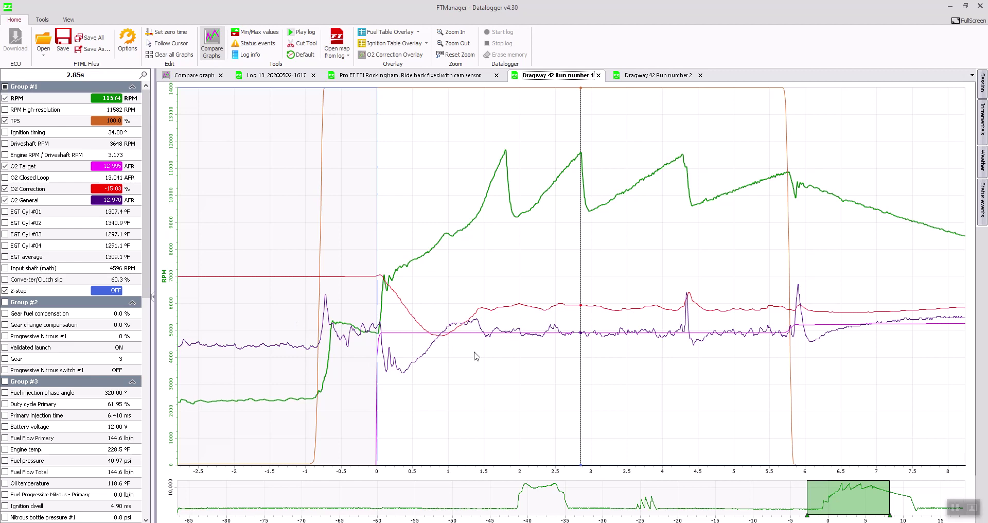
left_click(403, 379)
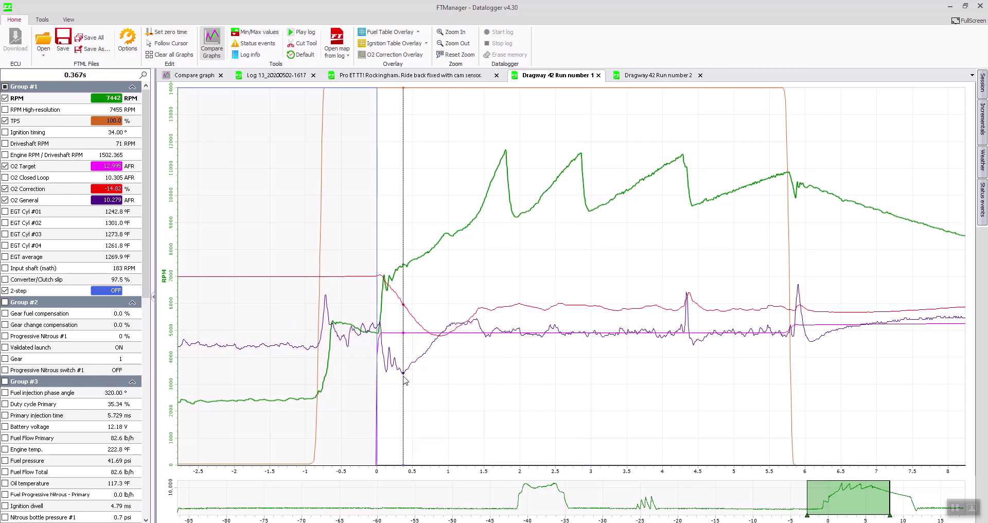
left_click(647, 76)
left_click_drag(419, 296, 523, 332)
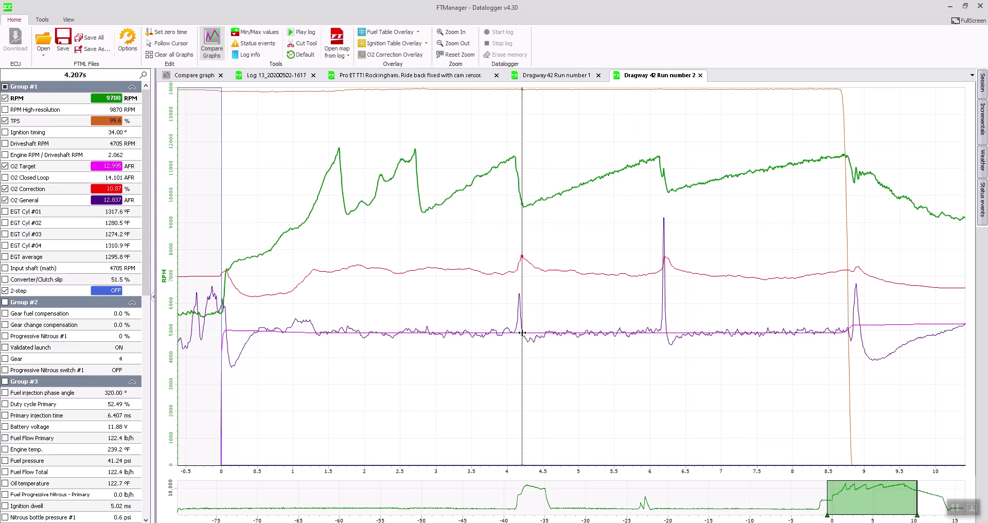